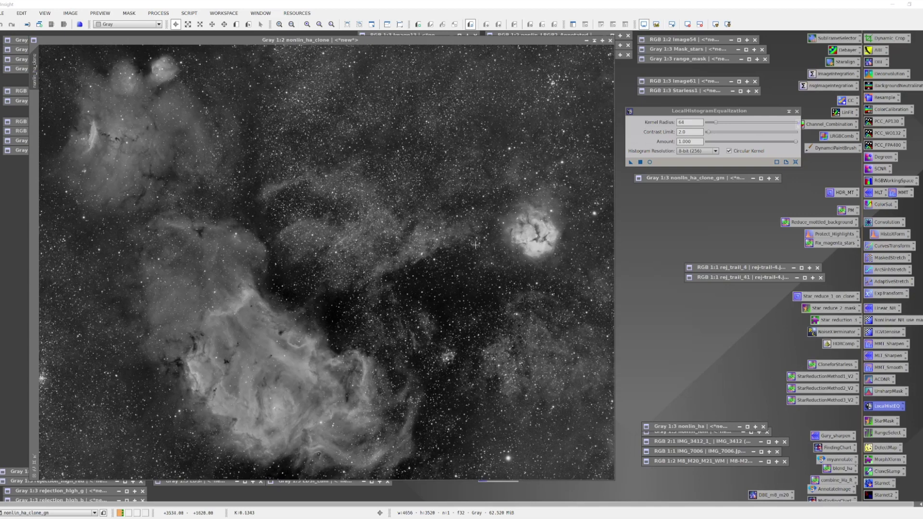
Step: Bring back the nonlin_ha_clone_gm gradient mask image
double_click(703, 179)
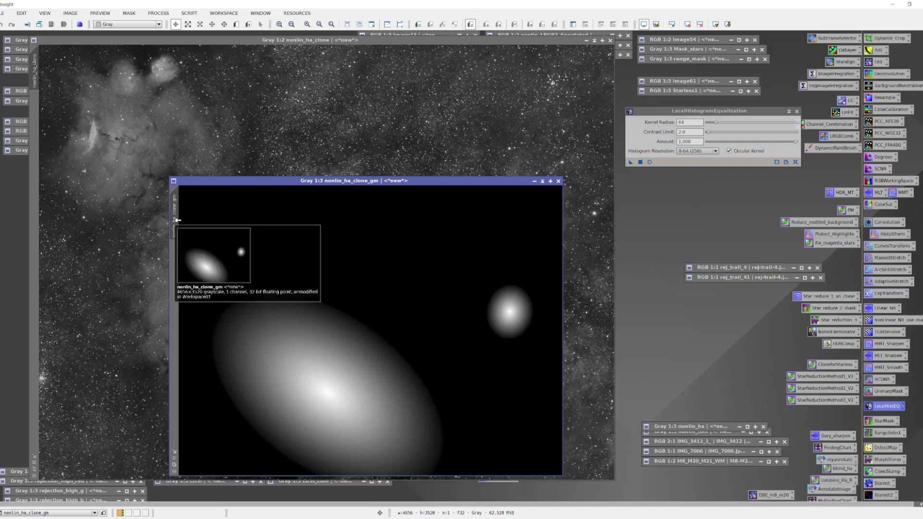
Step: Apply the nonlin_ha_clone_gm mask to nonlin_ha_clone, hide the red overlay, and start a live preview
drag(174, 218, 34, 72)
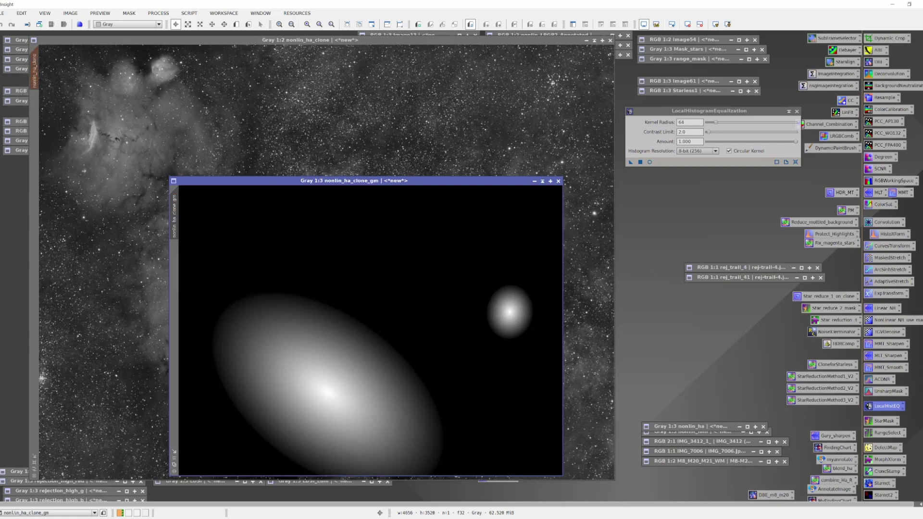
click(534, 181)
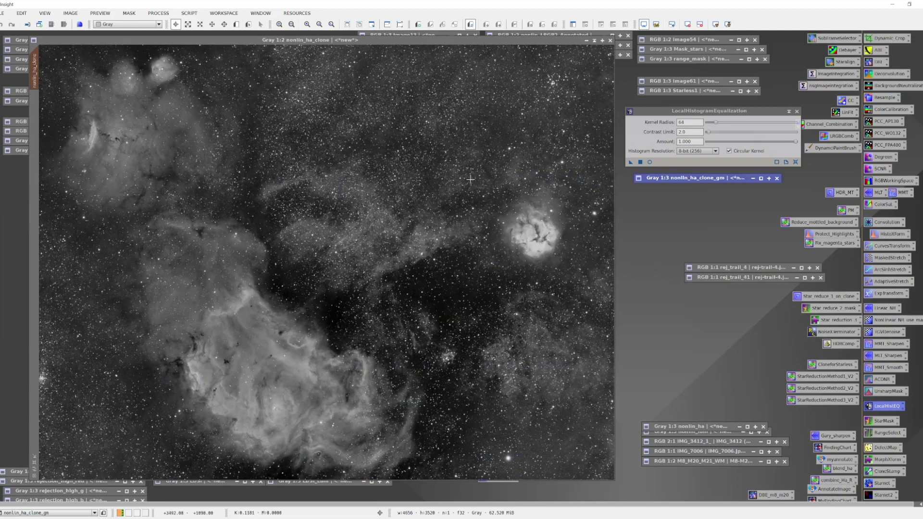
click(470, 179)
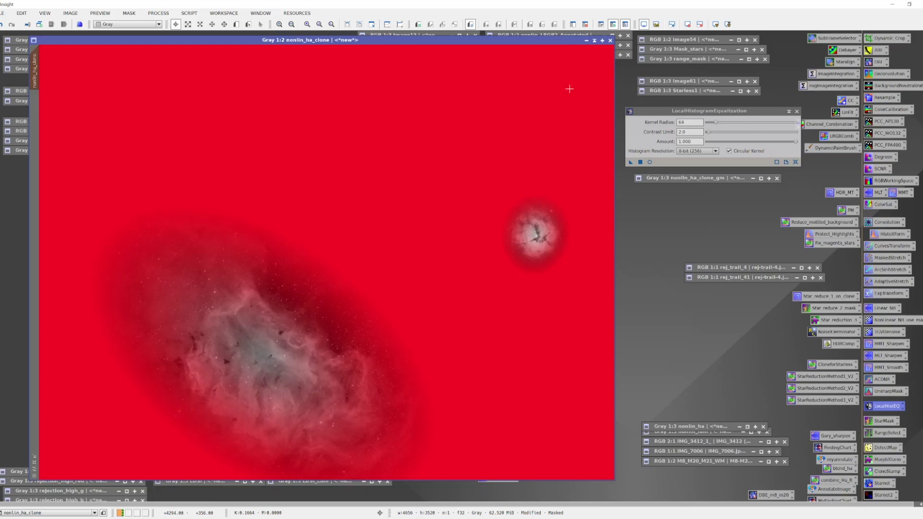
key(ctrl+k)
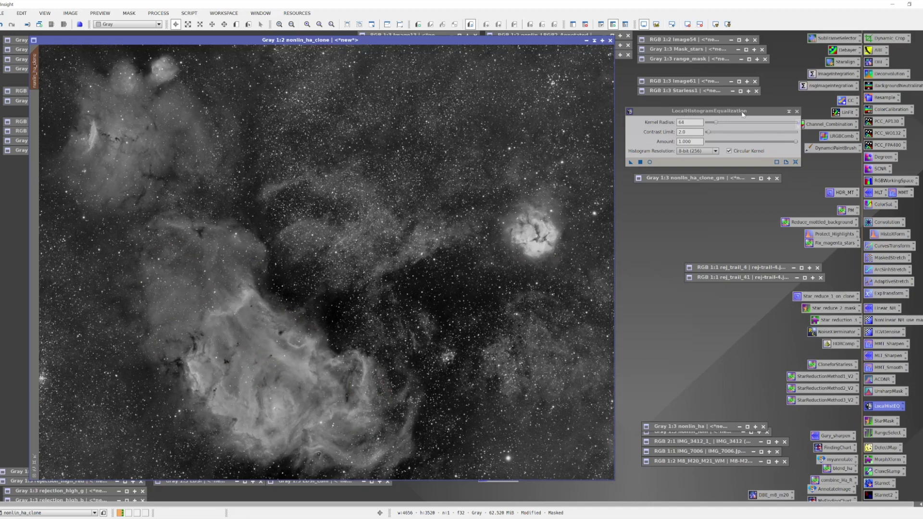
click(649, 163)
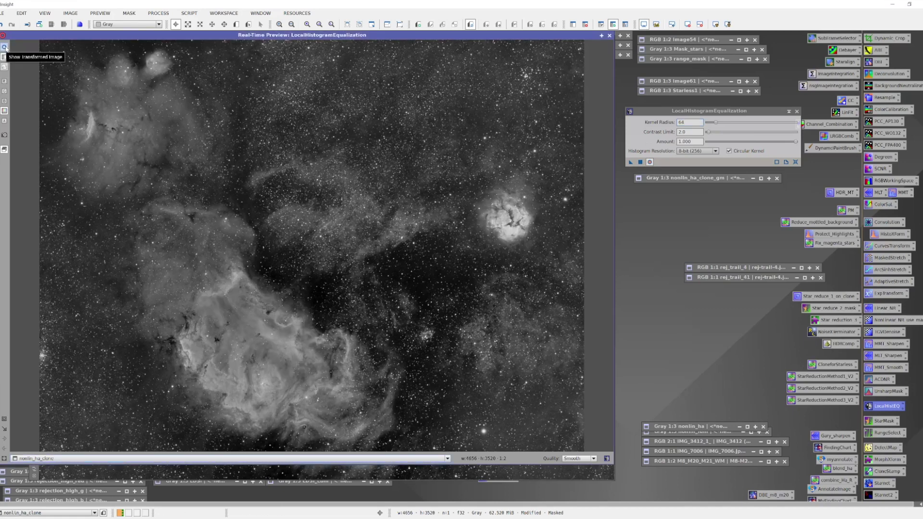
Step: Show the equalized preview and lower LocalHistogramEqualization Amount to about 0.428
click(5, 47)
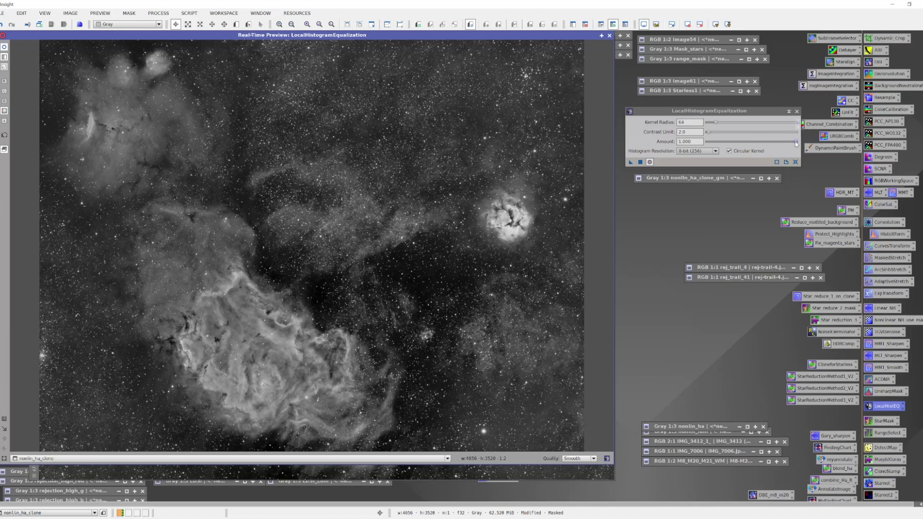
drag(795, 143, 744, 144)
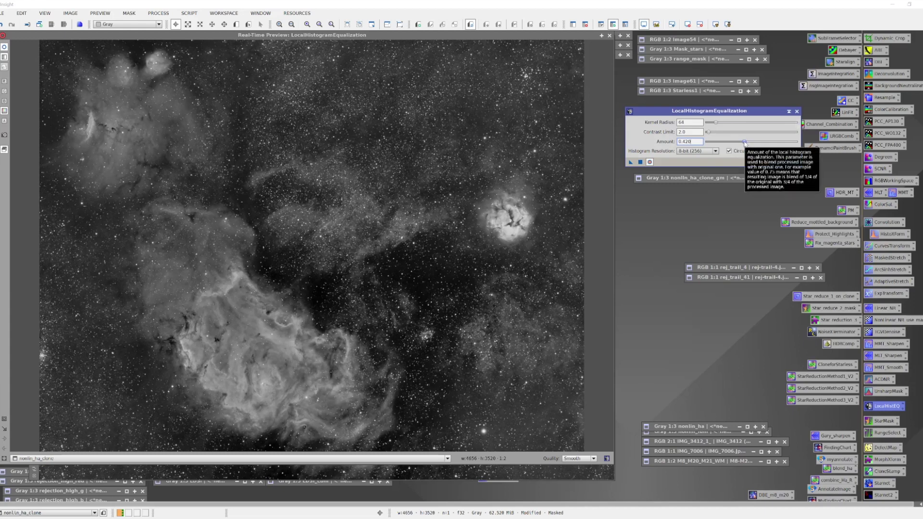
Step: Settle Amount at 0.350, close the preview, and apply LHE to the masked nebula image
click(744, 143)
drag(744, 143, 726, 142)
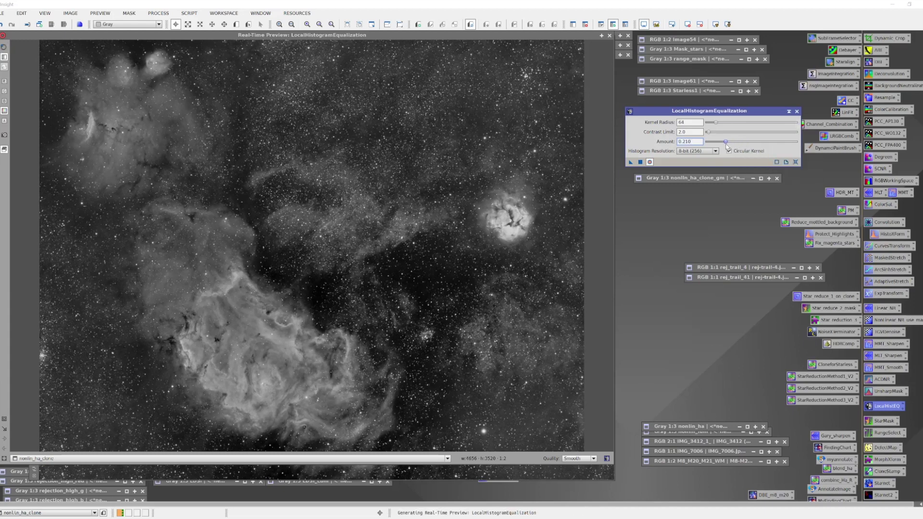
click(5, 46)
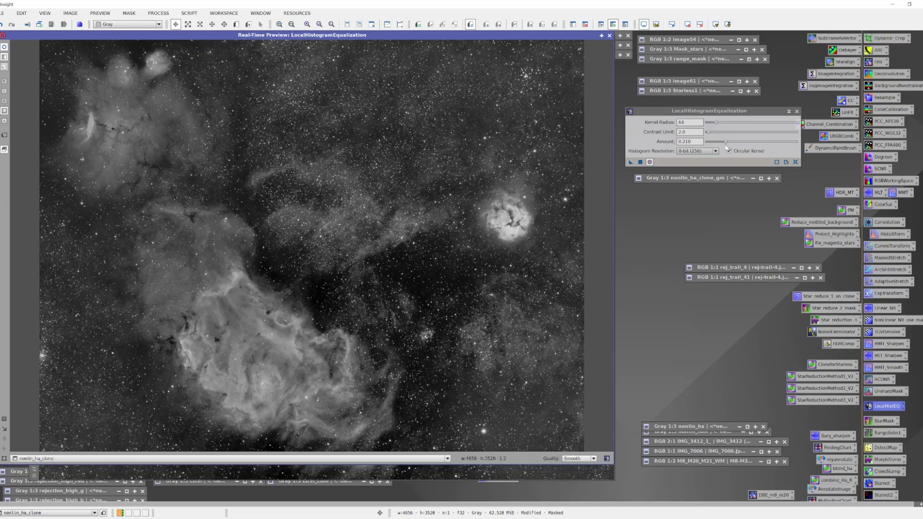
drag(726, 143, 739, 143)
click(610, 36)
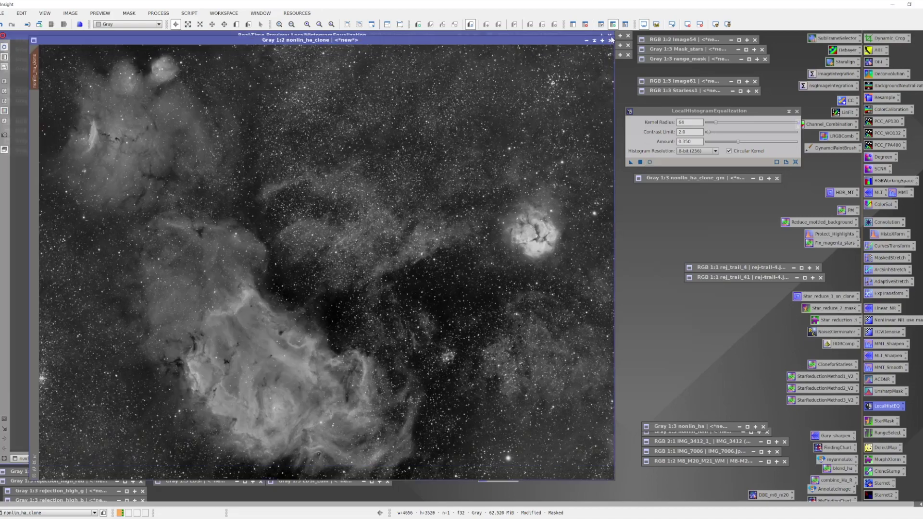
click(630, 162)
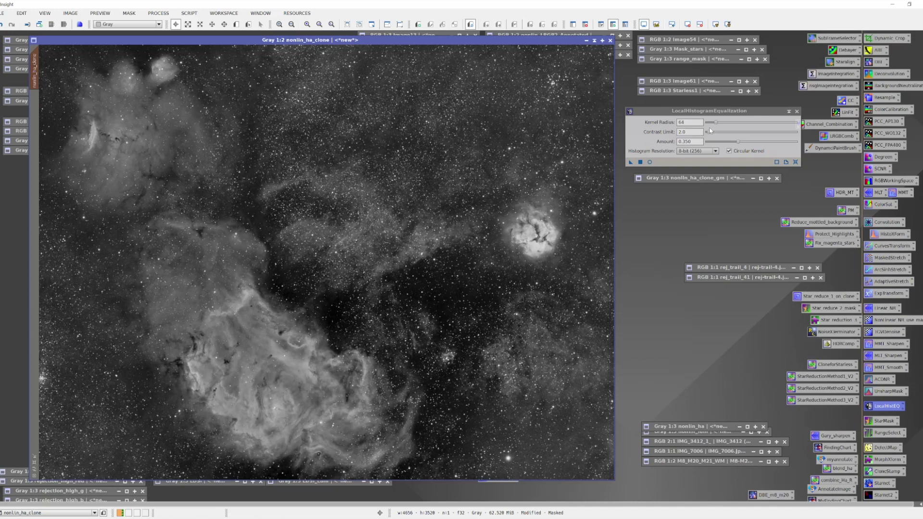
Step: Set Kernel Radius to 222 and Histogram Resolution to 10-bit (1024), previewing it live
drag(717, 122, 743, 124)
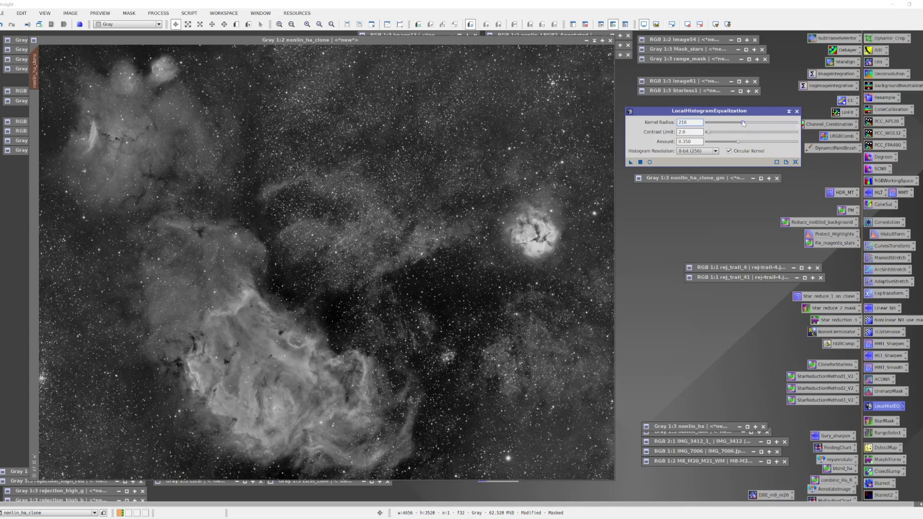
click(716, 152)
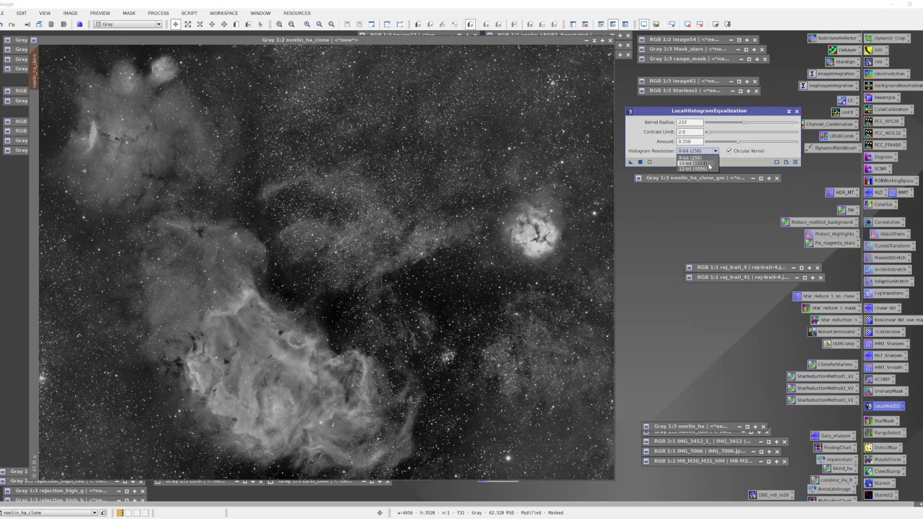
click(709, 163)
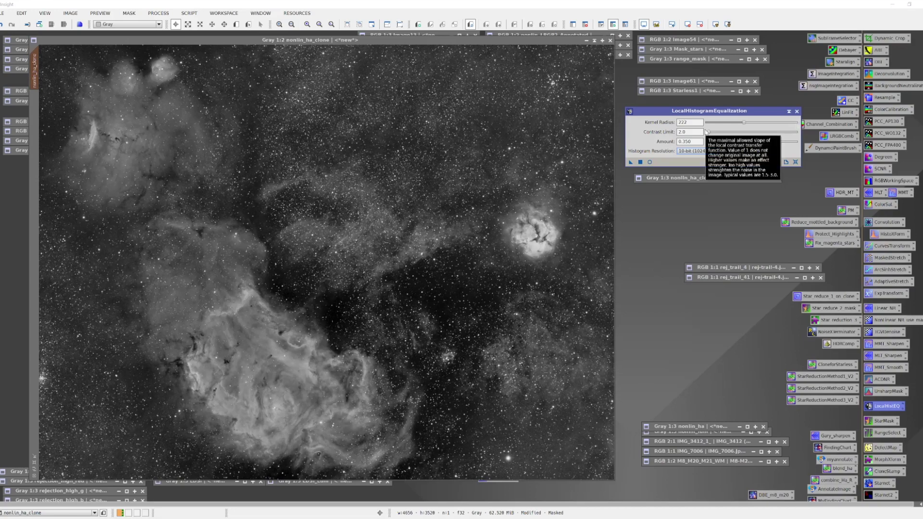
click(650, 163)
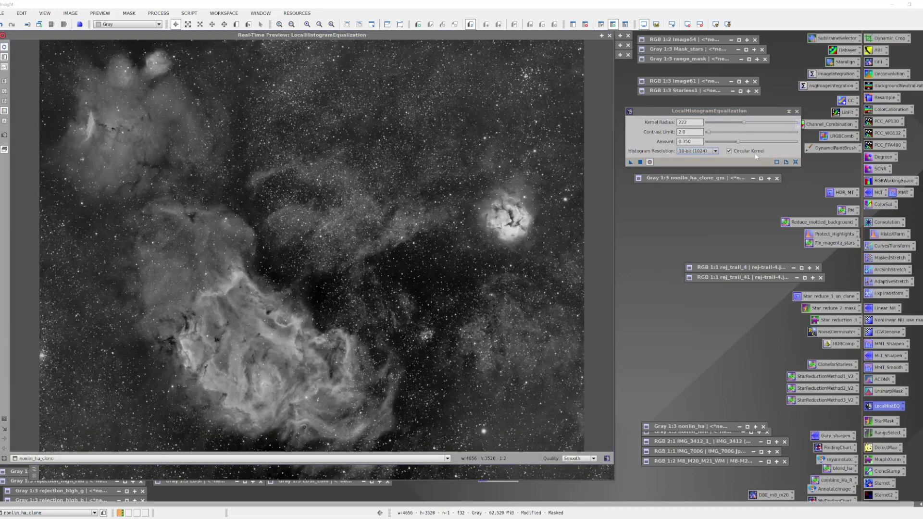
Step: Raise Amount to 1.000 and compare the preview with and without the enhancement
drag(737, 143, 795, 142)
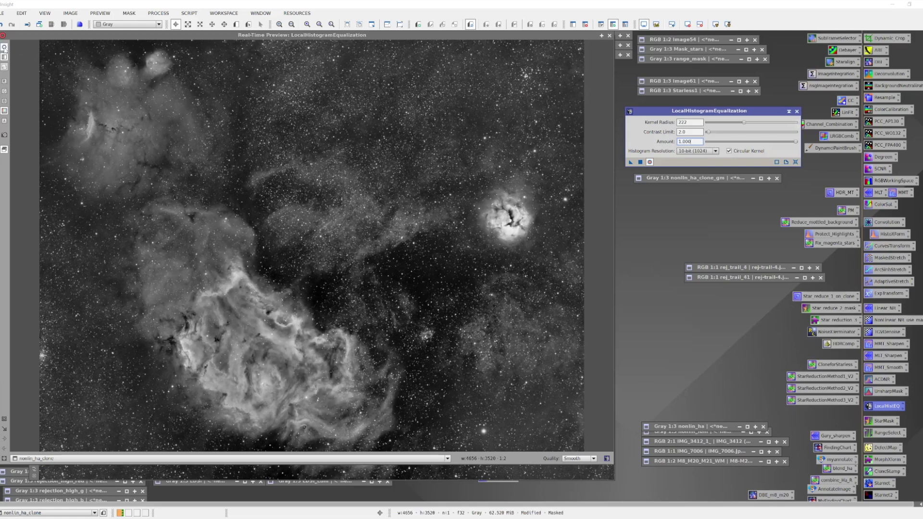
click(4, 47)
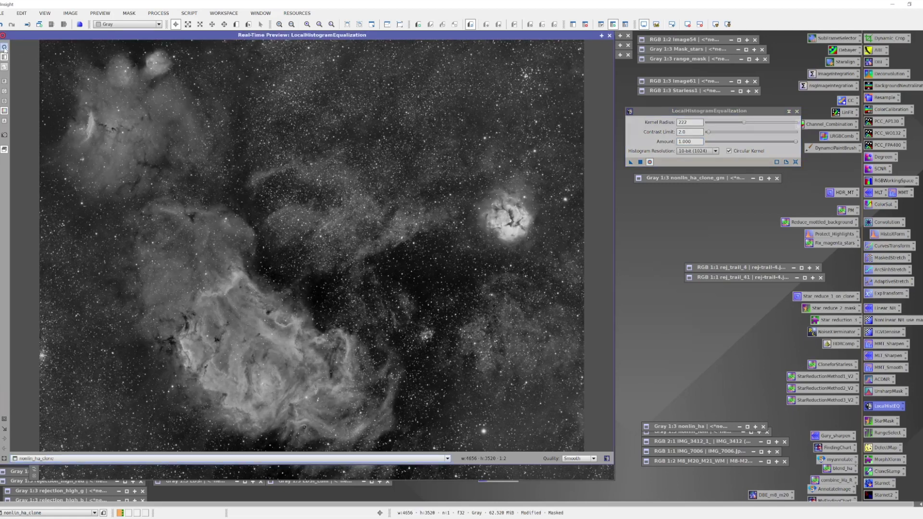
click(5, 47)
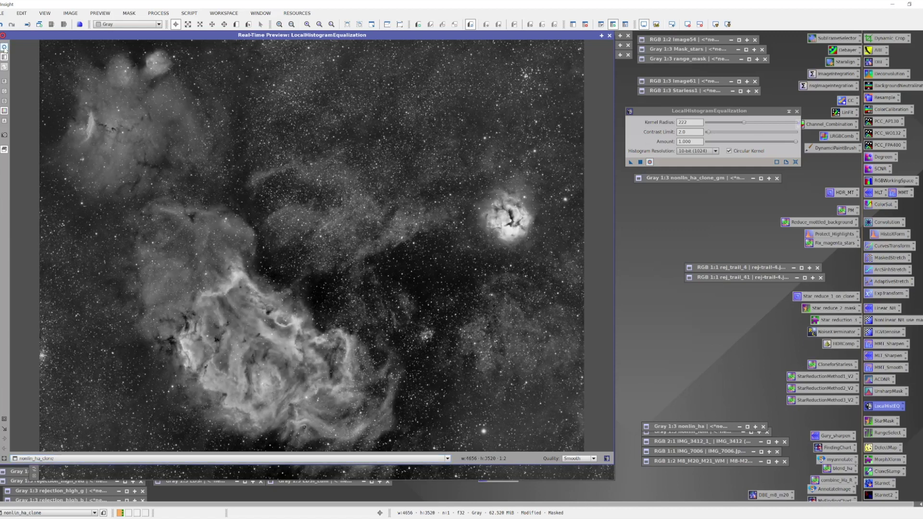
click(4, 47)
click(4, 48)
Step: Settle Amount at 0.640, close the preview, and apply the Kernel Radius 222 pass to nonlin_ha_clone
drag(795, 143, 747, 144)
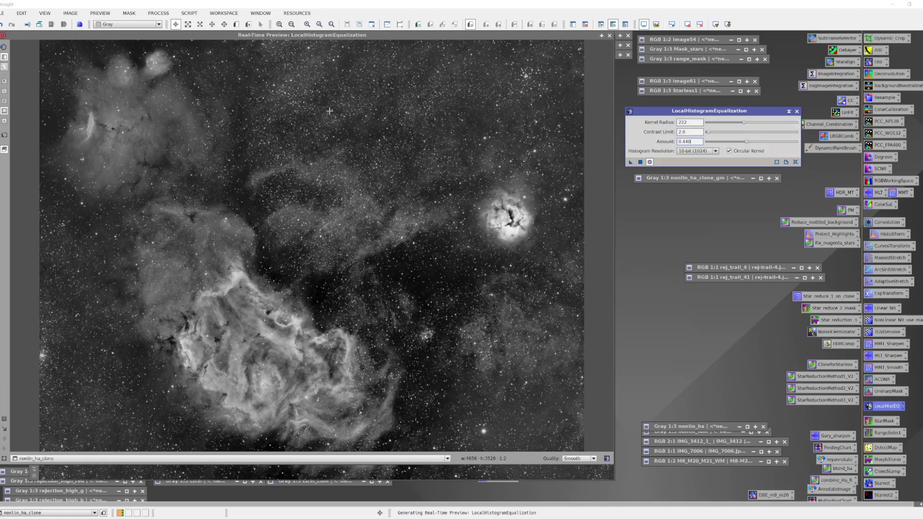
click(4, 47)
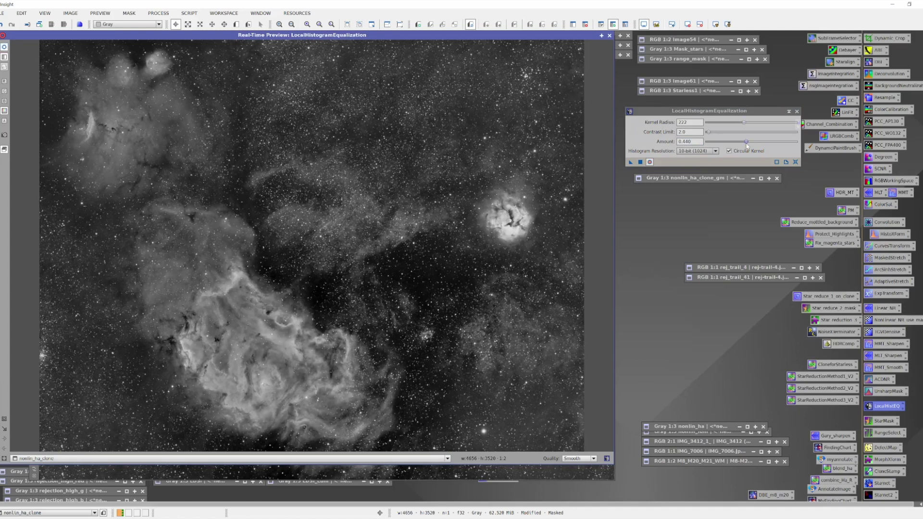
drag(746, 144, 765, 144)
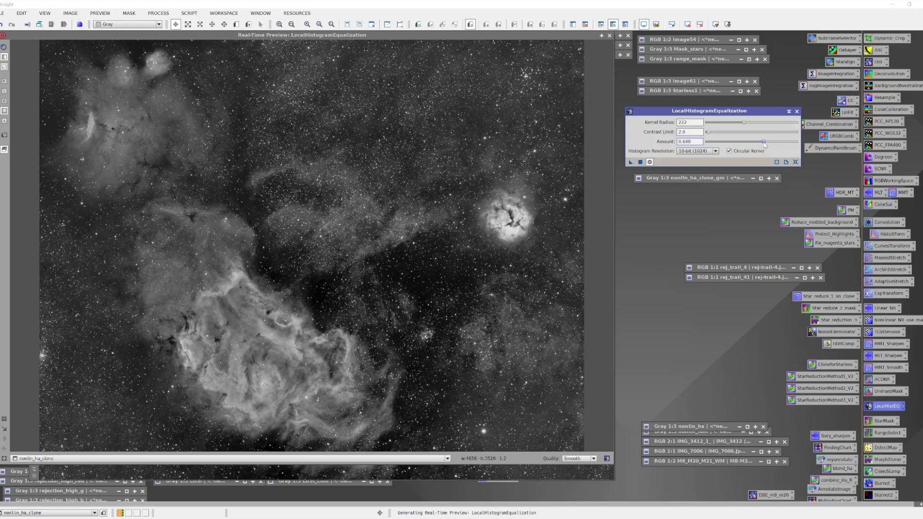
click(432, 110)
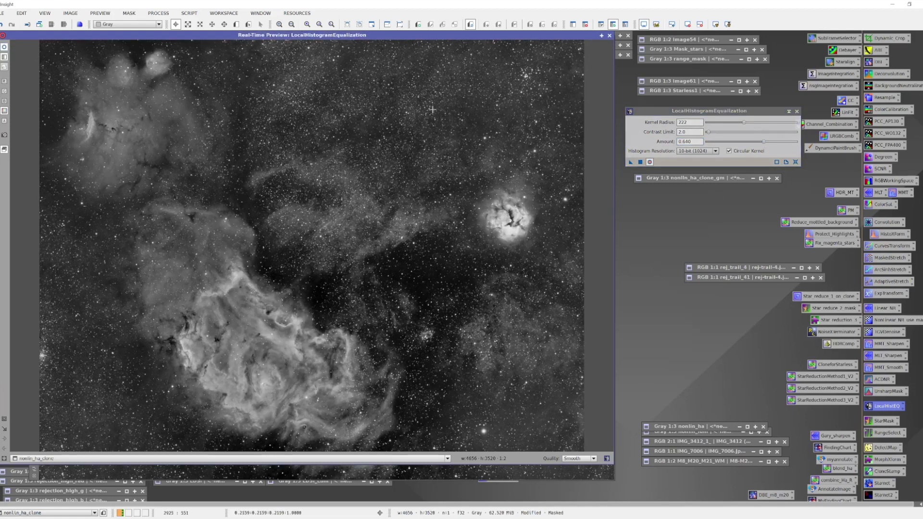
click(609, 35)
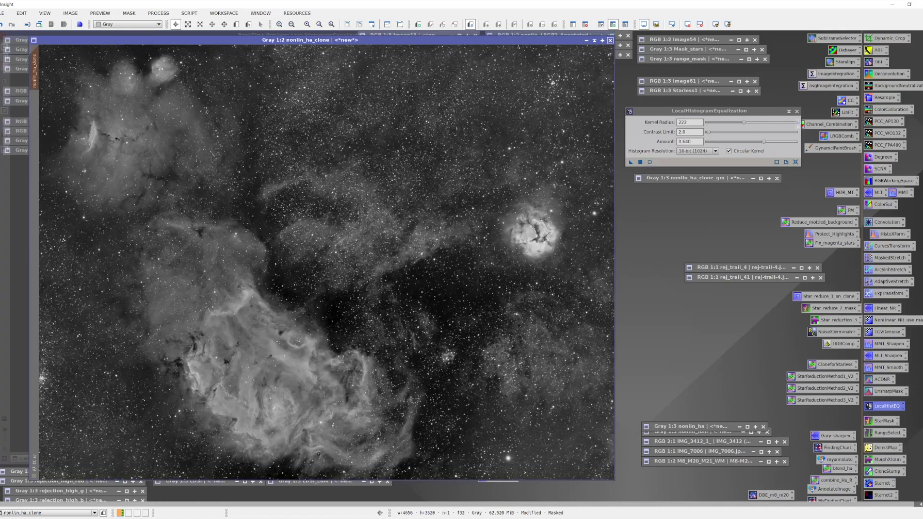
click(630, 163)
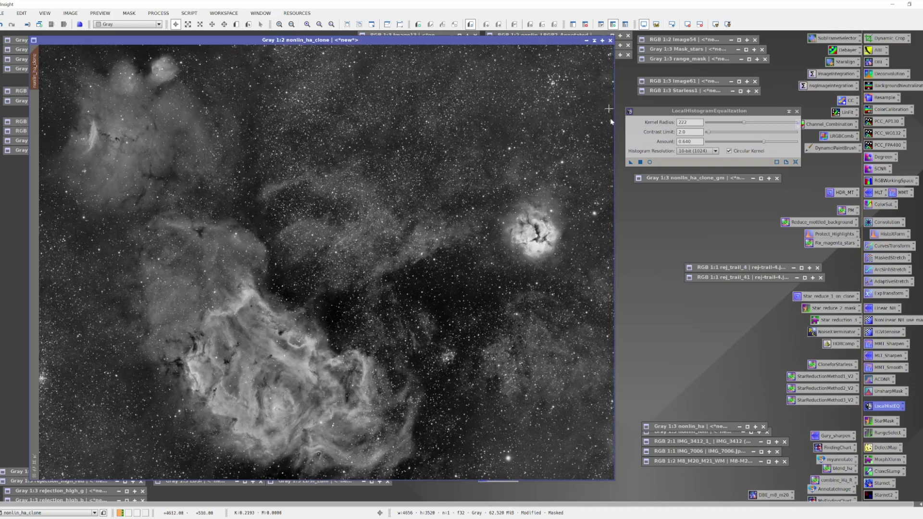
Step: In a live preview, set Kernel Radius to 20 and Histogram Resolution to 8-bit (256)
click(650, 163)
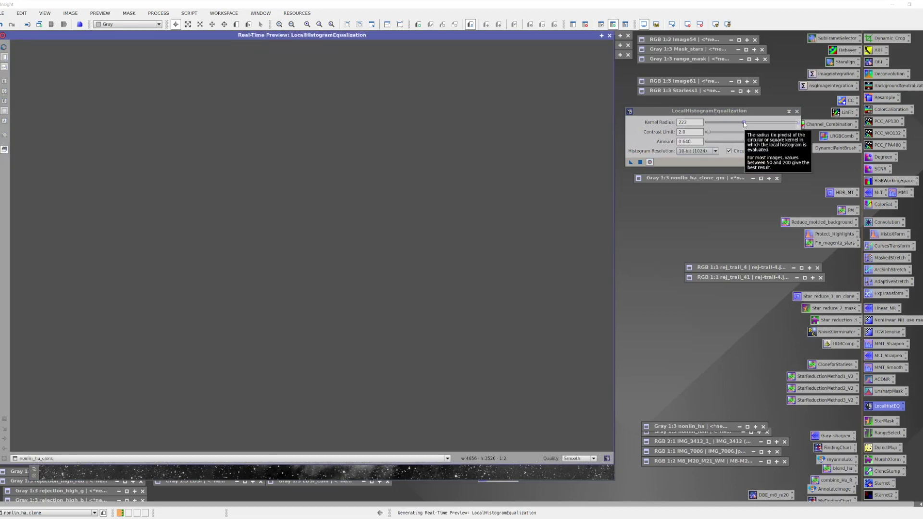
drag(744, 123, 708, 126)
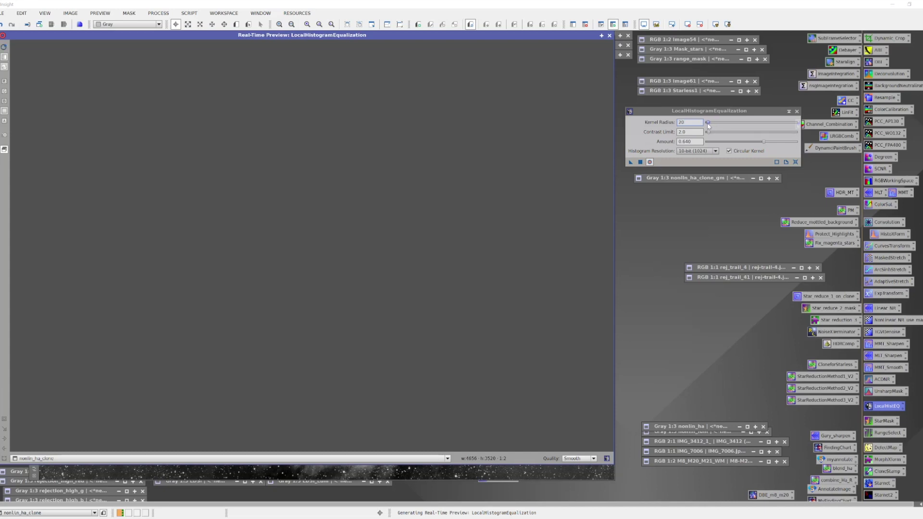
click(702, 151)
click(700, 157)
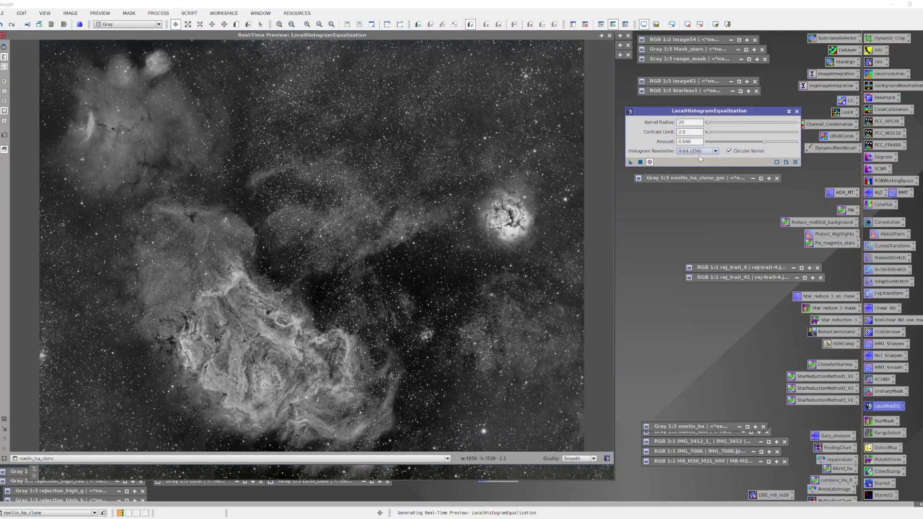
Step: Tune Amount to 0.550 by comparing strengths, then close the preview
drag(763, 142, 798, 141)
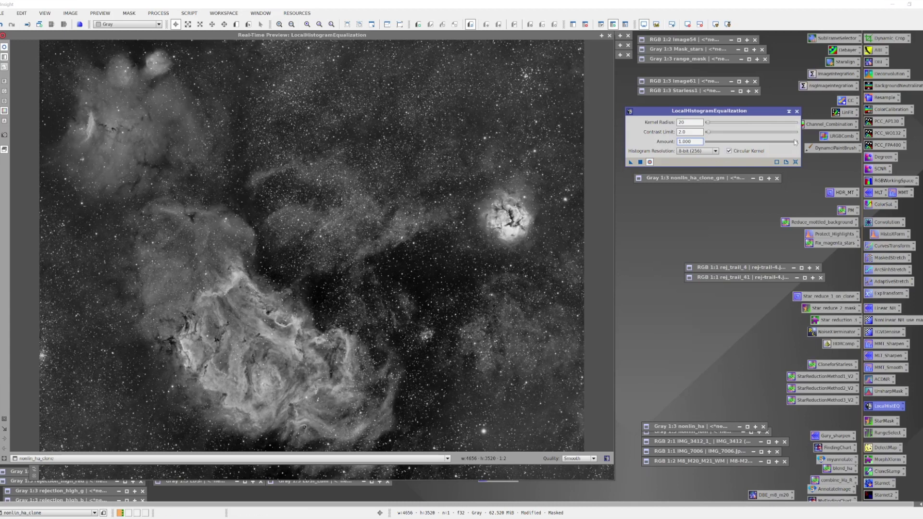
drag(795, 142, 739, 145)
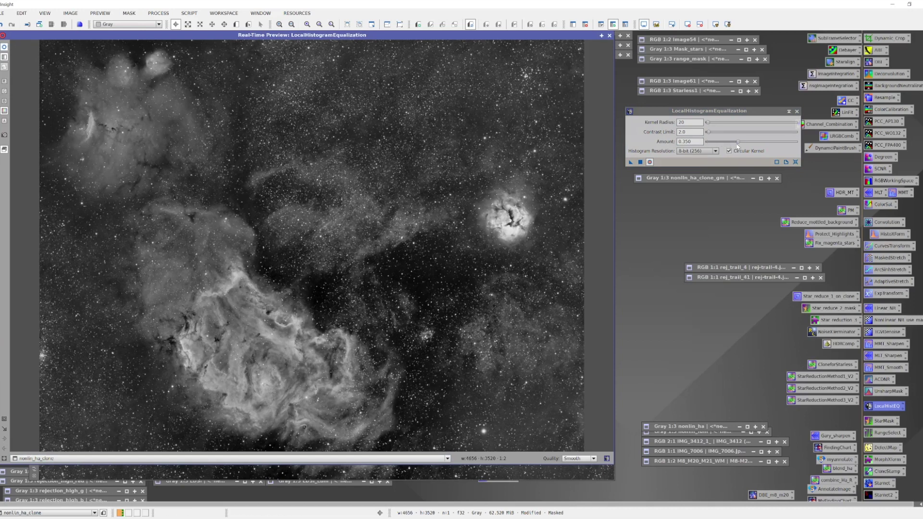
drag(738, 143, 755, 142)
click(5, 47)
click(609, 35)
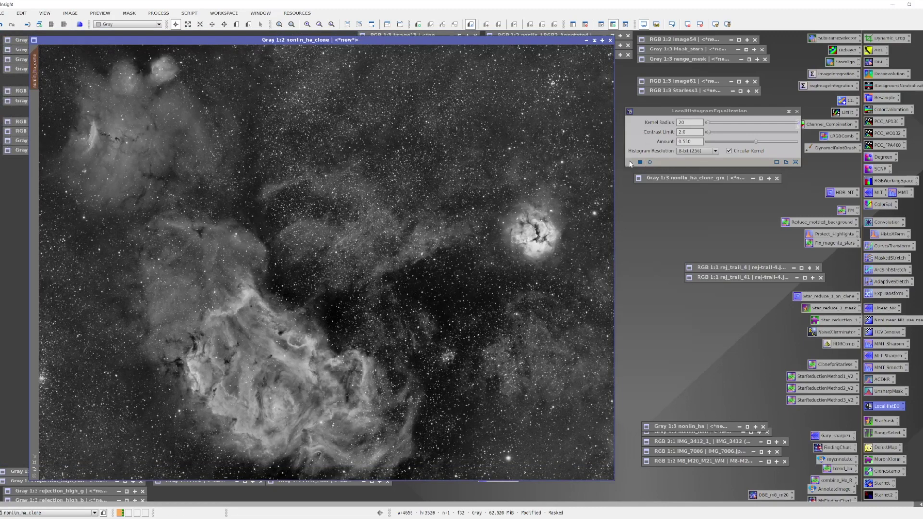
click(527, 161)
click(3, 25)
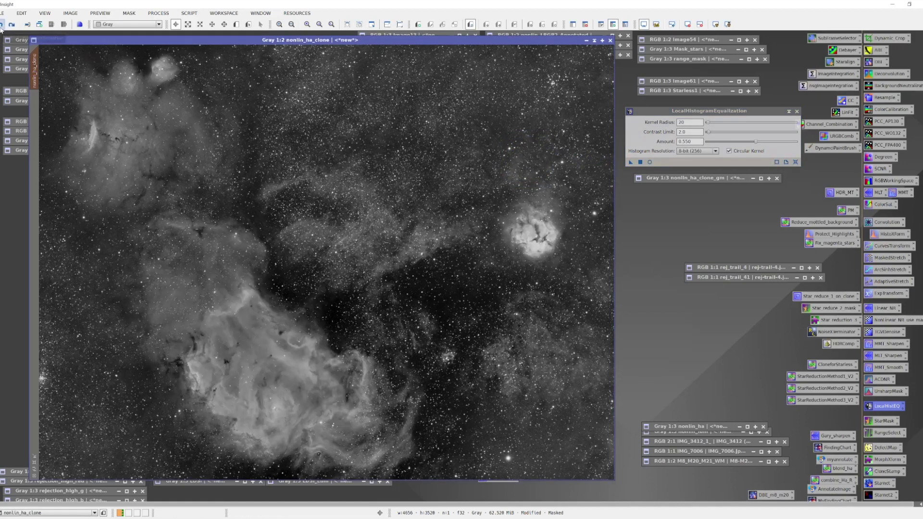
click(10, 27)
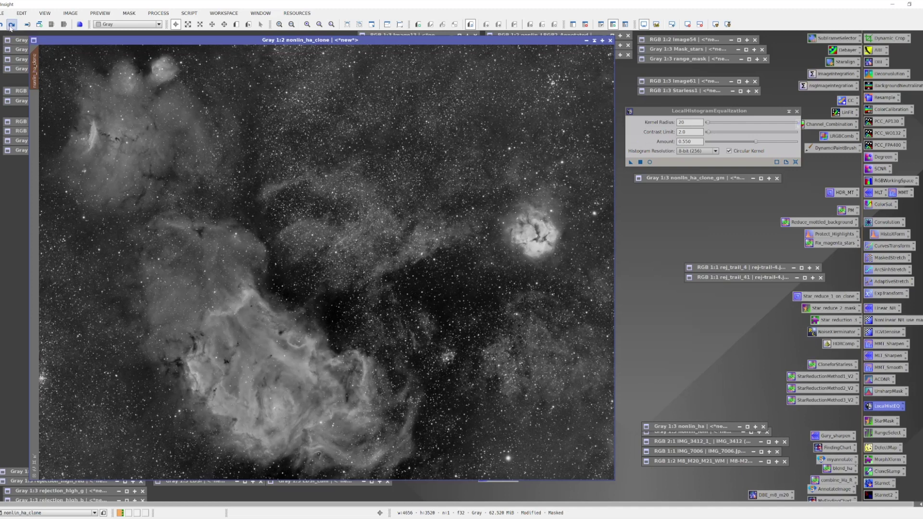
click(10, 27)
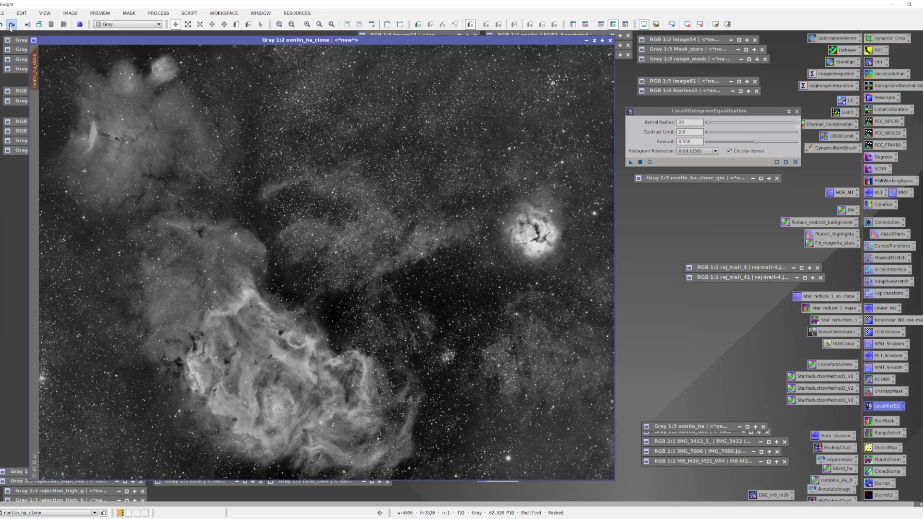